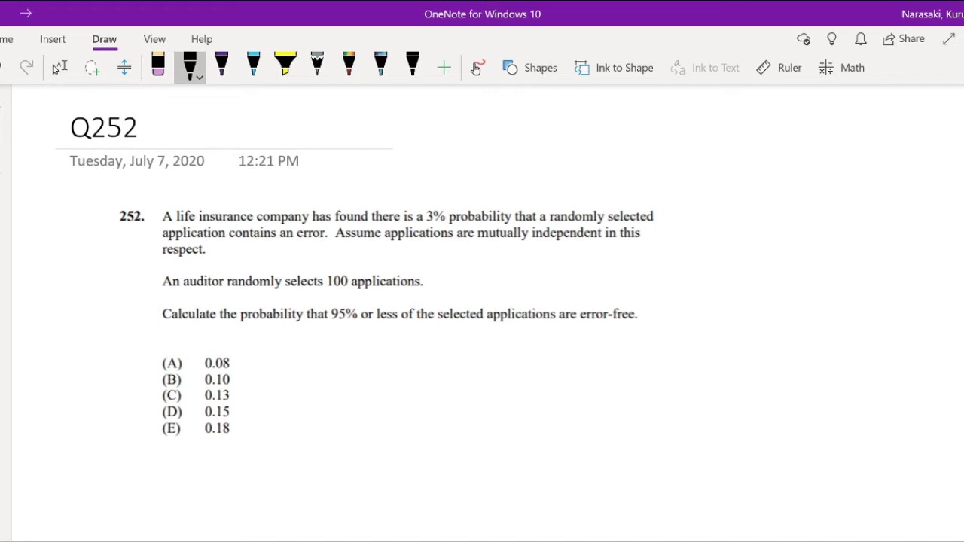
Step: Ink p = .03 above the question and write 'P(error free app' beside the answer choices
left_click(56, 69)
mouse_move(446, 178)
left_mouse_down()
mouse_move(452, 190)
mouse_move(496, 184)
left_mouse_up()
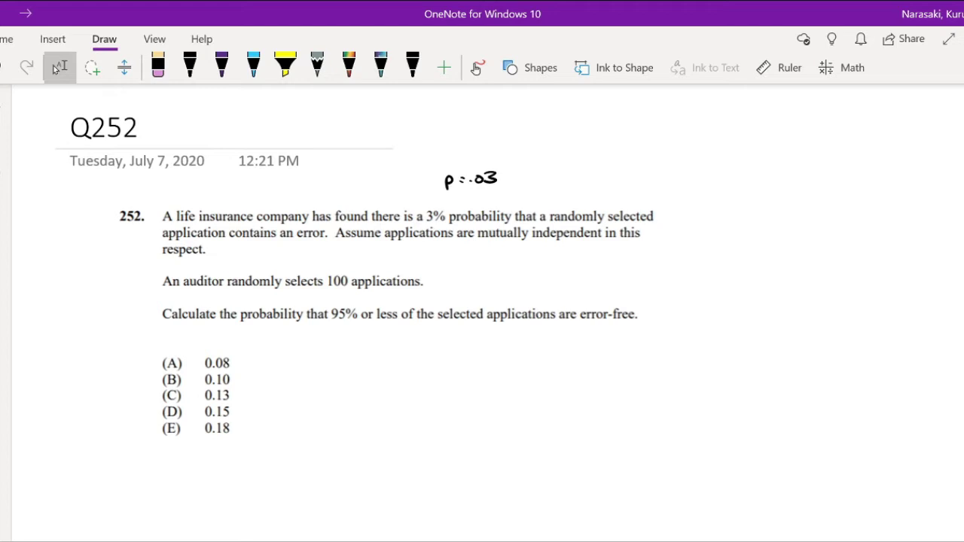
left_click(189, 66)
left_click_drag(291, 354, 315, 372)
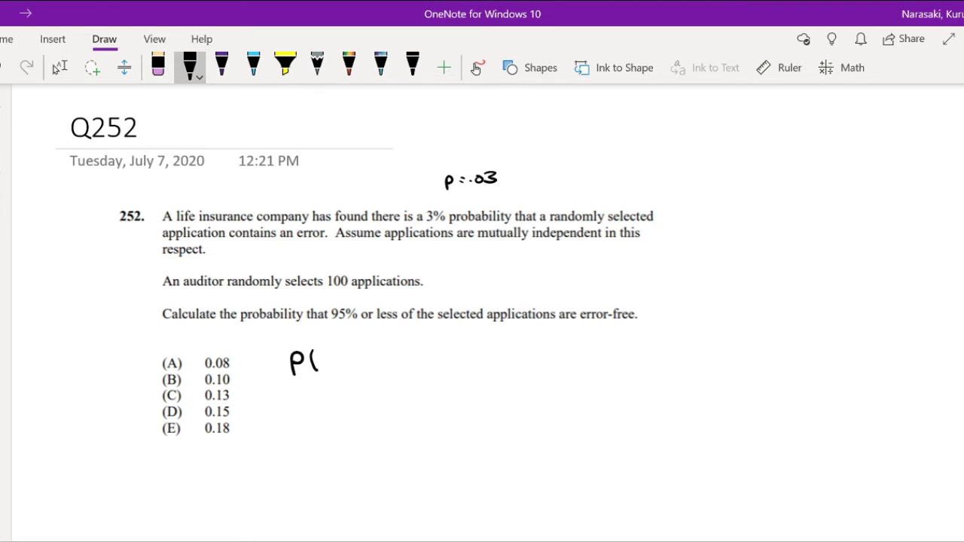
left_click_drag(327, 362, 426, 348)
left_click_drag(429, 353, 452, 352)
mouse_move(477, 347)
left_mouse_down()
mouse_move(469, 352)
mouse_move(482, 353)
left_mouse_up()
left_click_drag(487, 343, 544, 346)
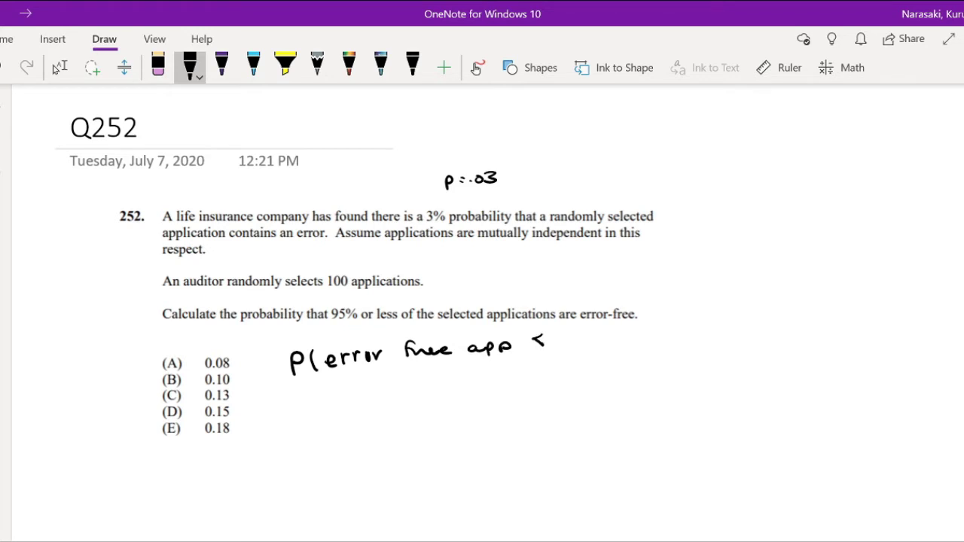
Step: Circle '100 applications' and finish the first line with '< 95)'
mouse_move(419, 264)
left_mouse_down()
mouse_move(334, 294)
mouse_move(425, 281)
left_mouse_up()
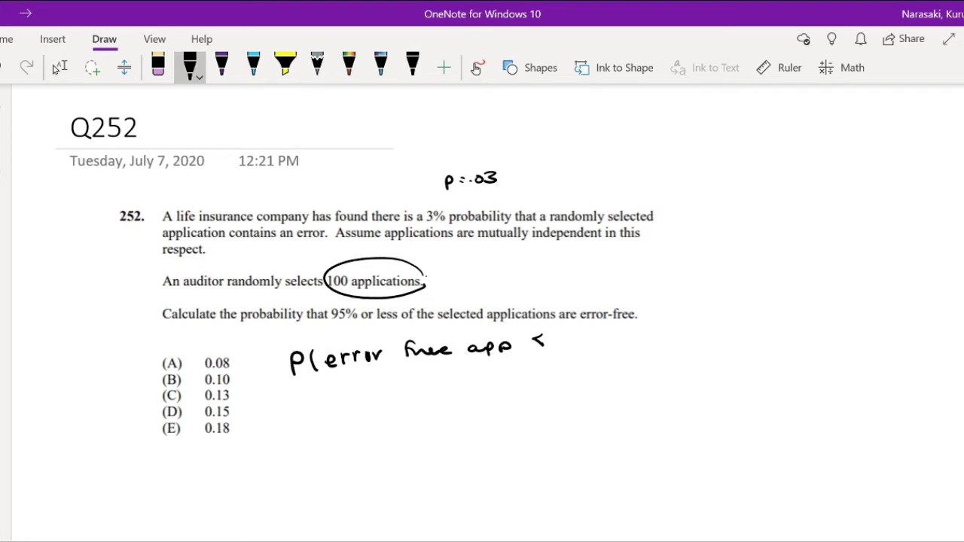
left_click_drag(564, 333, 560, 348)
mouse_move(569, 332)
left_mouse_down()
mouse_move(581, 331)
mouse_move(566, 346)
left_mouse_up()
left_click_drag(591, 328, 592, 348)
Step: Write the second line 'P(app w/ error ≥ 5)' in black ink
mouse_move(301, 390)
left_mouse_down()
mouse_move(302, 407)
mouse_move(372, 387)
mouse_move(339, 398)
mouse_move(366, 400)
left_mouse_up()
left_click(189, 66)
left_click_drag(379, 386, 381, 393)
left_click_drag(411, 382, 435, 381)
mouse_move(444, 377)
left_mouse_down()
mouse_move(439, 390)
mouse_move(473, 378)
left_mouse_up()
left_click_drag(476, 386, 490, 380)
mouse_move(495, 384)
left_mouse_down()
mouse_move(537, 369)
mouse_move(538, 381)
left_mouse_up()
left_click_drag(557, 363, 558, 383)
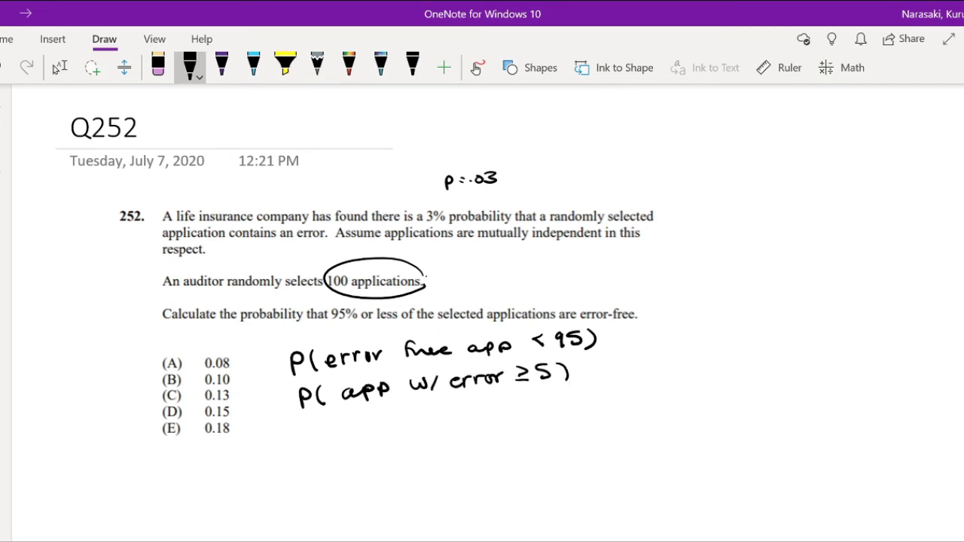
Step: Sketch a number line at 95 with a hatched bracket, then undo it with Ctrl+Z
scroll(482, 301, "right", 1)
mouse_move(593, 282)
left_mouse_down()
mouse_move(684, 272)
mouse_move(636, 278)
mouse_move(643, 273)
mouse_move(656, 303)
left_mouse_up()
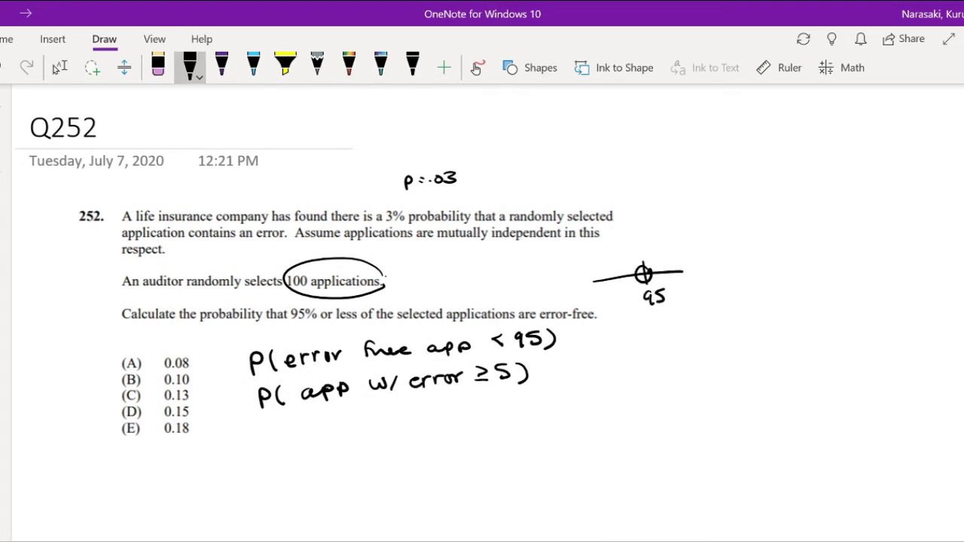
mouse_move(583, 283)
left_mouse_down()
mouse_move(632, 271)
mouse_move(584, 282)
left_mouse_up()
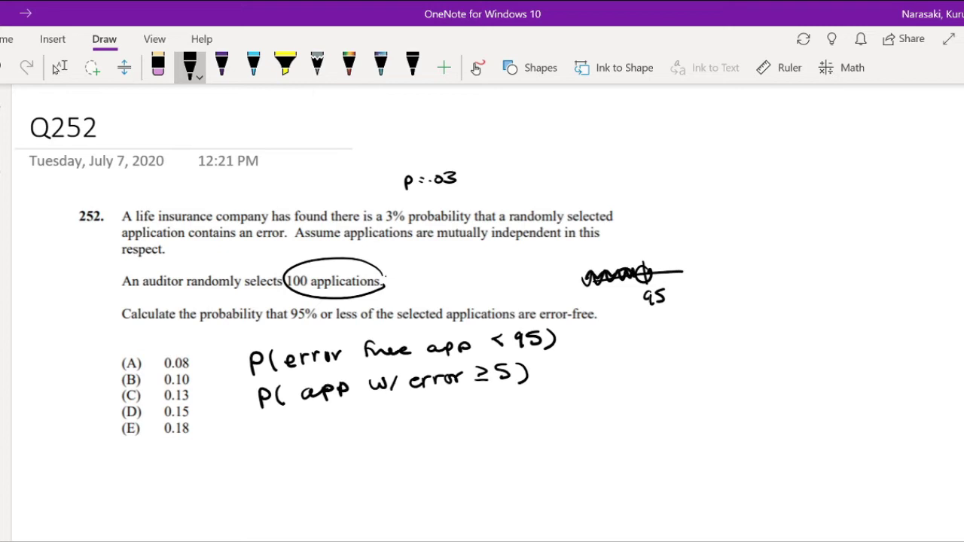
mouse_move(648, 256)
left_mouse_down()
mouse_move(672, 242)
mouse_move(697, 251)
left_mouse_up()
mouse_move(654, 250)
left_mouse_down()
mouse_move(648, 262)
mouse_move(658, 267)
left_mouse_up()
mouse_move(681, 247)
left_mouse_down()
mouse_move(667, 268)
mouse_move(682, 266)
left_mouse_up()
key("ctrl+z")
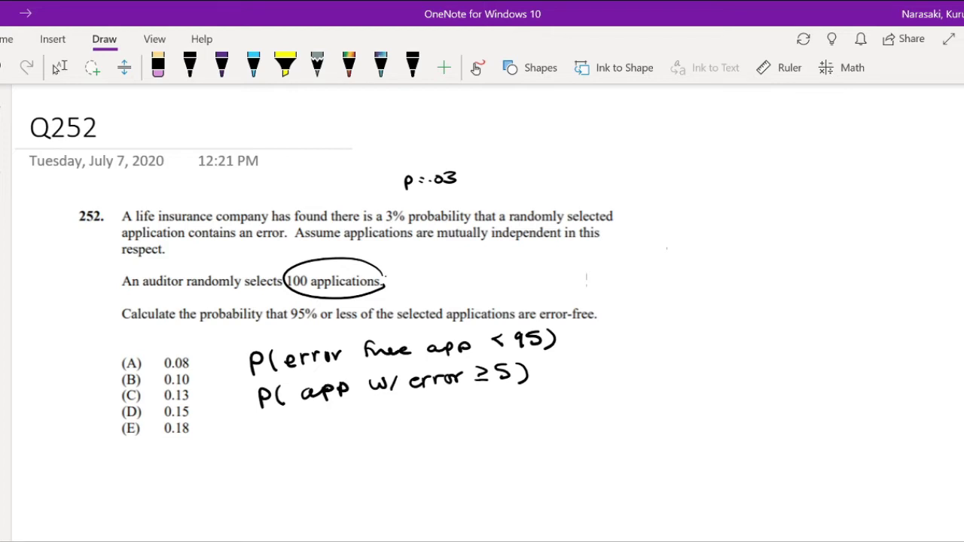
Step: Draw a new number line and write '= 1 − P(0) − P(1)' after the second line
left_click(190, 67)
mouse_move(602, 266)
left_mouse_down()
mouse_move(661, 259)
mouse_move(628, 270)
left_mouse_up()
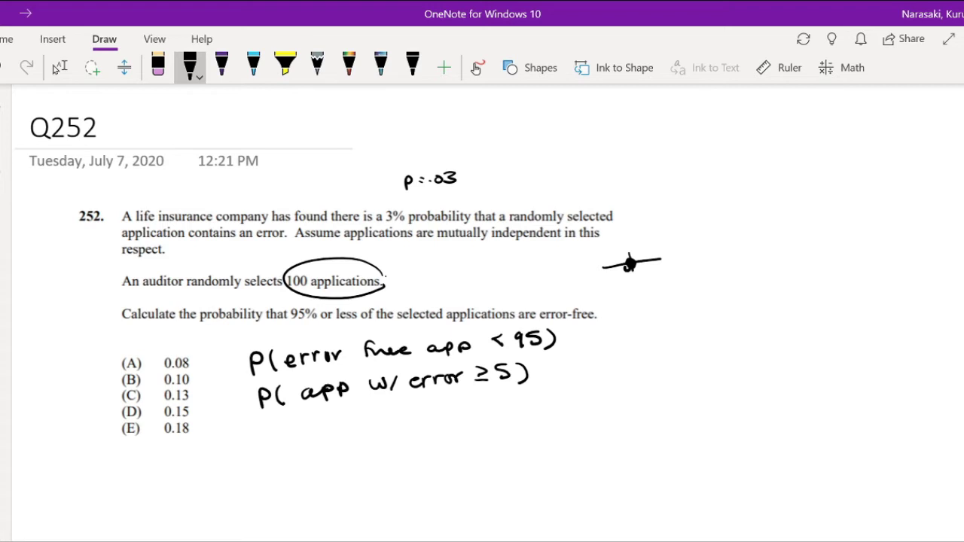
mouse_move(548, 370)
left_mouse_down()
mouse_move(576, 381)
mouse_move(599, 368)
mouse_move(617, 379)
left_mouse_up()
left_click_drag(619, 362, 637, 378)
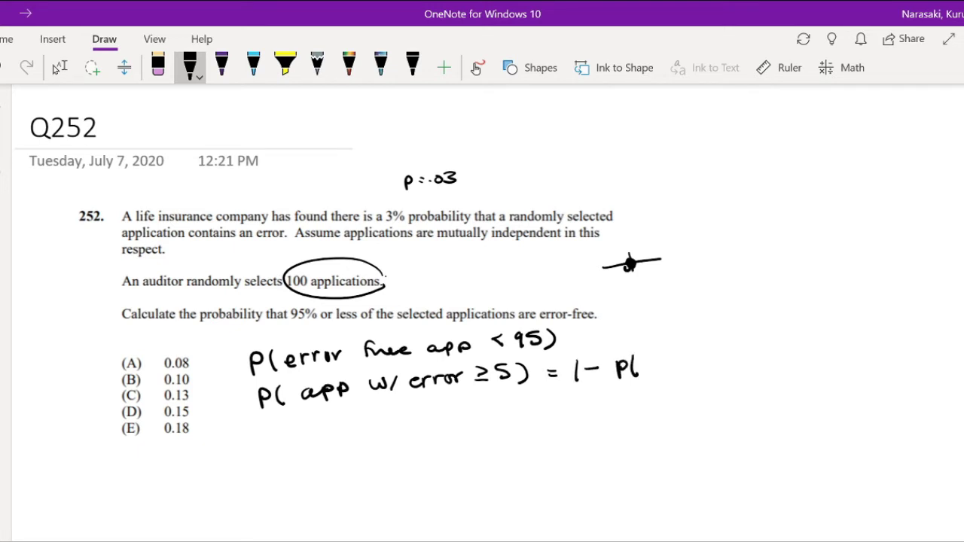
left_click_drag(630, 264, 682, 258)
left_click_drag(646, 360, 644, 361)
mouse_move(653, 356)
left_mouse_down()
mouse_move(654, 377)
mouse_move(676, 366)
left_mouse_up()
left_click_drag(687, 361, 688, 371)
mouse_move(709, 357)
left_mouse_down()
mouse_move(704, 373)
mouse_move(719, 371)
left_mouse_up()
mouse_move(723, 355)
left_mouse_down()
mouse_move(727, 371)
mouse_move(751, 359)
left_mouse_up()
Step: Extend the complement sum with − P(2) − P(3) − P(4)
mouse_move(756, 354)
left_mouse_down()
mouse_move(759, 374)
mouse_move(765, 365)
left_mouse_up()
mouse_move(771, 355)
left_mouse_down()
mouse_move(768, 369)
mouse_move(788, 366)
left_mouse_up()
mouse_move(791, 351)
left_mouse_down()
mouse_move(794, 366)
mouse_move(818, 354)
left_mouse_up()
mouse_move(830, 350)
left_mouse_down()
mouse_move(830, 367)
mouse_move(838, 357)
left_mouse_up()
mouse_move(846, 348)
left_mouse_down()
mouse_move(842, 361)
mouse_move(853, 360)
left_mouse_up()
mouse_move(862, 344)
left_mouse_down()
mouse_move(862, 361)
mouse_move(882, 350)
left_mouse_up()
left_click_drag(889, 346, 892, 358)
mouse_move(906, 344)
left_mouse_down()
mouse_move(903, 361)
mouse_move(921, 352)
mouse_move(921, 361)
left_mouse_up()
left_click_drag(926, 341, 929, 361)
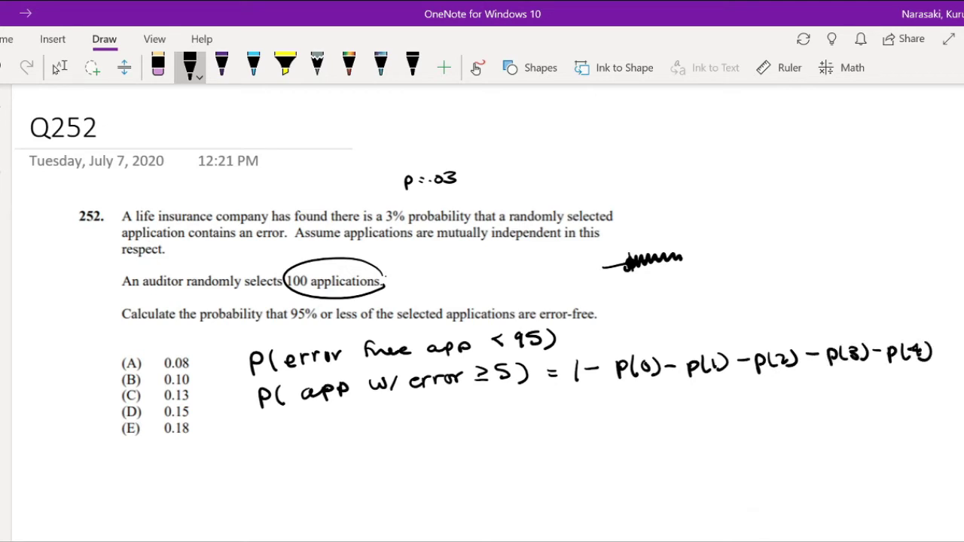
Step: Darken the number-line shading and draw a bracket beneath it
left_click_drag(623, 268, 636, 258)
mouse_move(586, 287)
left_mouse_down()
mouse_move(627, 296)
mouse_move(626, 286)
mouse_move(624, 298)
mouse_move(690, 291)
left_mouse_up()
left_click_drag(687, 277, 688, 293)
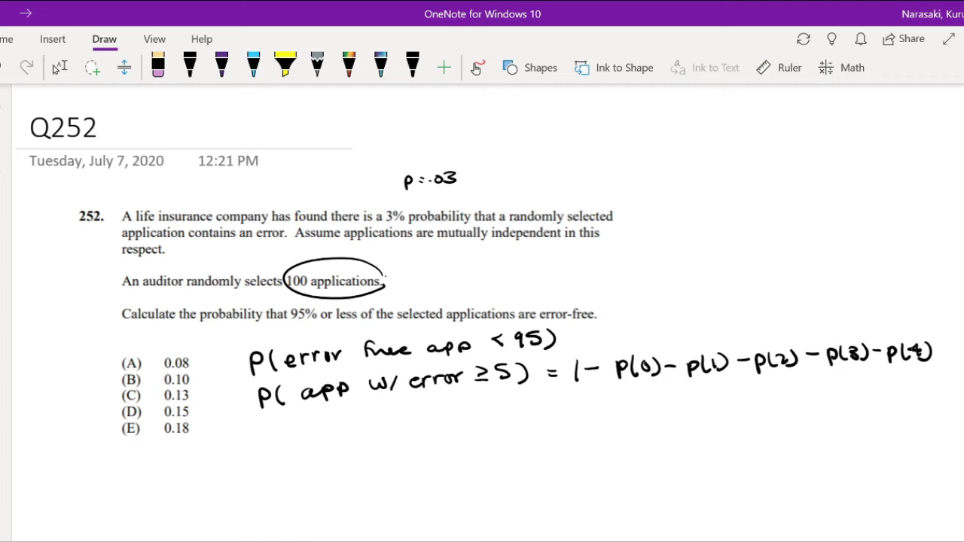
Step: Write the binomial formula (n k)p^k q^(n−k) at the top of the page
left_click(190, 66)
left_click_drag(553, 130, 549, 168)
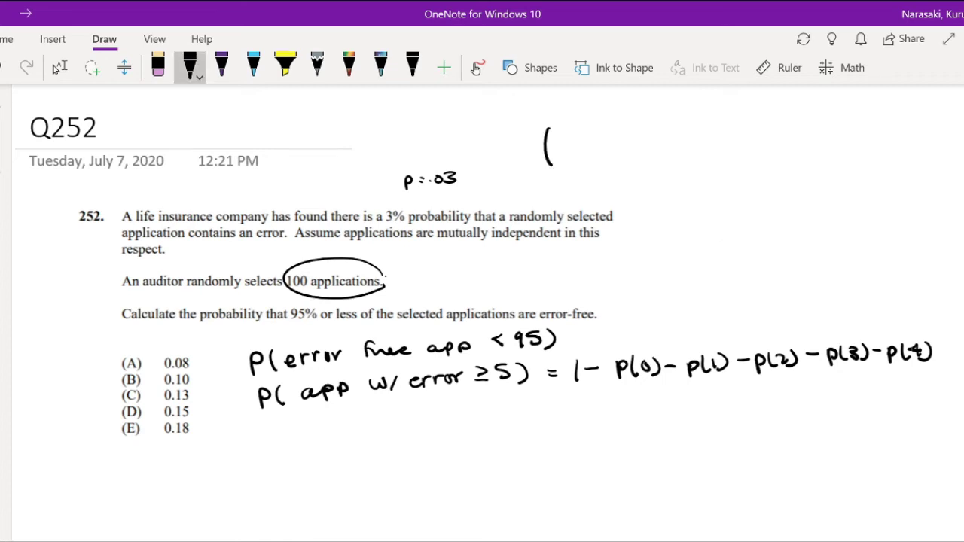
mouse_move(571, 129)
left_mouse_down()
mouse_move(574, 169)
mouse_move(566, 143)
mouse_move(574, 163)
mouse_move(601, 151)
left_mouse_up()
mouse_move(606, 130)
left_mouse_down()
mouse_move(606, 141)
mouse_move(634, 157)
mouse_move(655, 129)
left_mouse_up()
mouse_move(660, 122)
left_mouse_down()
mouse_move(660, 134)
mouse_move(669, 131)
left_mouse_up()
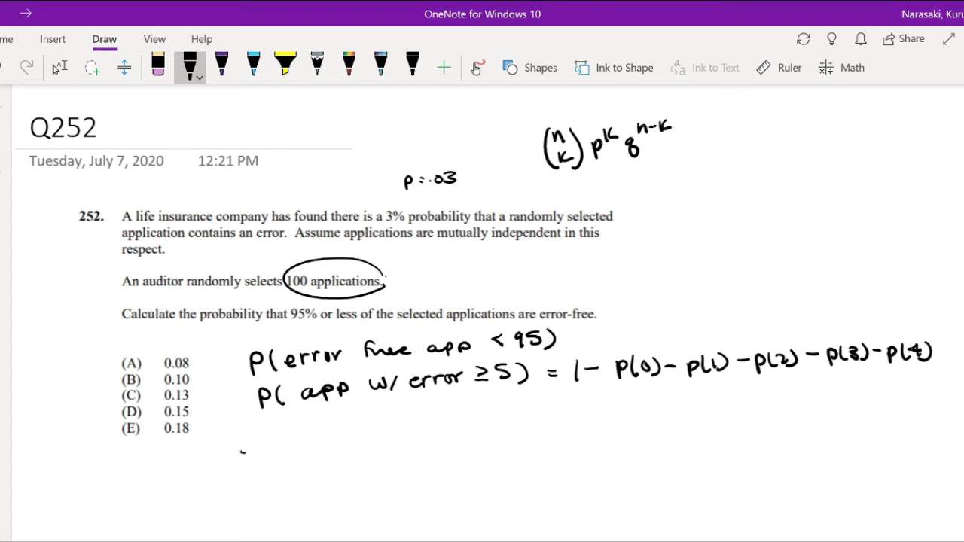
Step: Begin the expansion below with 1 − (100 0)(.03)^0(.97)
left_click_drag(263, 441, 262, 461)
mouse_move(270, 451)
left_mouse_down()
mouse_move(301, 460)
mouse_move(334, 427)
mouse_move(325, 446)
mouse_move(349, 443)
mouse_move(341, 459)
left_mouse_up()
mouse_move(358, 422)
left_mouse_down()
mouse_move(351, 456)
mouse_move(370, 435)
left_mouse_up()
left_click_drag(377, 428, 385, 457)
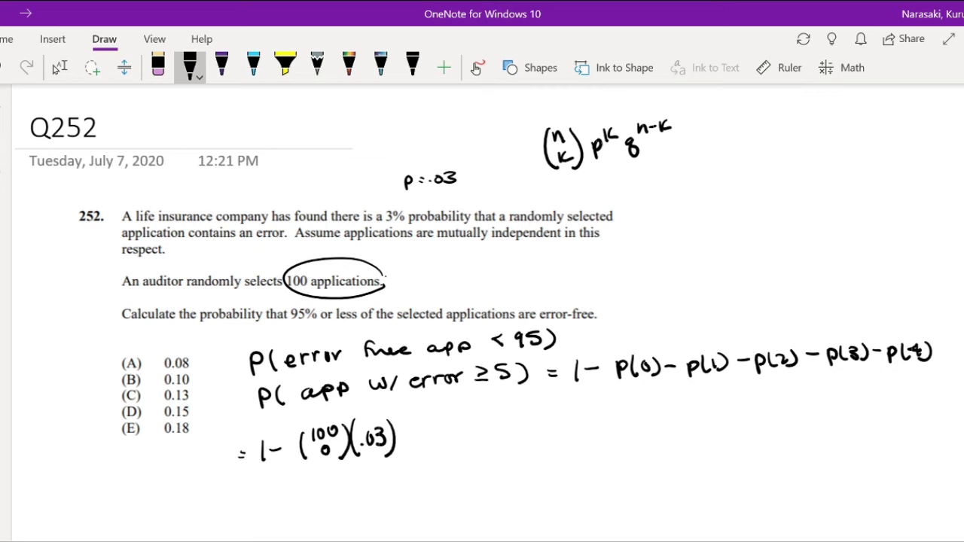
left_click_drag(400, 411, 398, 412)
left_click_drag(411, 446, 422, 449)
mouse_move(428, 430)
left_mouse_down()
mouse_move(434, 448)
mouse_move(406, 455)
left_mouse_up()
mouse_move(446, 426)
left_mouse_down()
mouse_move(449, 450)
mouse_move(453, 425)
mouse_move(496, 443)
mouse_move(508, 416)
mouse_move(512, 424)
left_mouse_up()
Step: Add the second term (100 1)(.03)(.97) with an exponent of 2
mouse_move(522, 412)
left_mouse_down()
mouse_move(534, 411)
mouse_move(525, 437)
left_mouse_up()
mouse_move(547, 410)
left_mouse_down()
mouse_move(555, 431)
mouse_move(540, 441)
mouse_move(572, 431)
left_mouse_up()
left_click_drag(580, 421, 594, 433)
mouse_move(604, 407)
left_mouse_down()
mouse_move(617, 435)
mouse_move(630, 414)
left_mouse_up()
left_click_drag(638, 411, 639, 426)
left_click_drag(643, 411, 658, 433)
left_click_drag(663, 406, 705, 418)
Step: Start the third term − (100 2)(.03)^2
mouse_move(724, 405)
left_mouse_down()
mouse_move(721, 430)
mouse_move(740, 392)
left_mouse_up()
mouse_move(751, 392)
left_mouse_down()
mouse_move(749, 423)
mouse_move(790, 402)
left_mouse_up()
mouse_move(797, 398)
left_mouse_down()
mouse_move(798, 414)
mouse_move(812, 414)
left_mouse_up()
left_click_drag(819, 392, 827, 403)
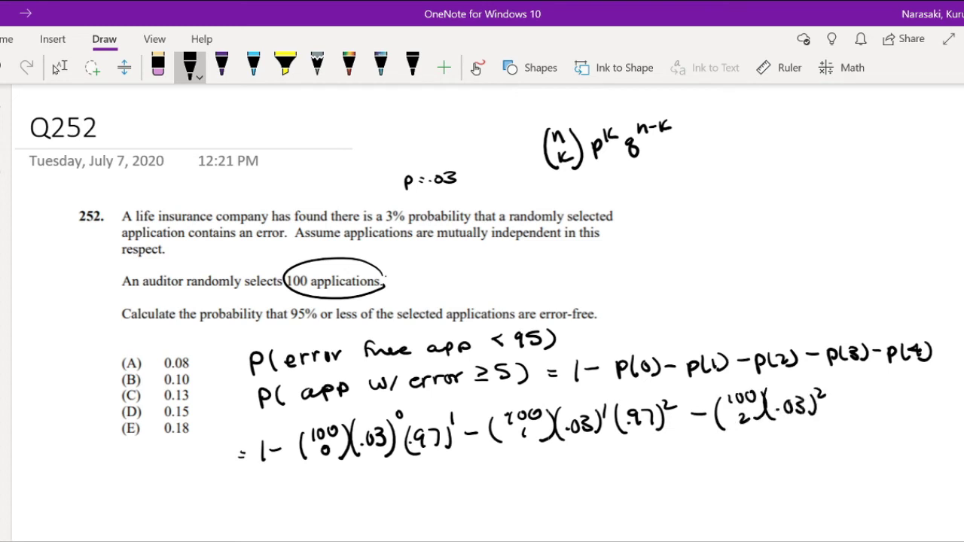
scroll(54, 69, "right", 2)
left_click(59, 68)
Step: Dismiss the date flyout, return to the black pen, and add (.97) to the third term
key("super+alt+d")
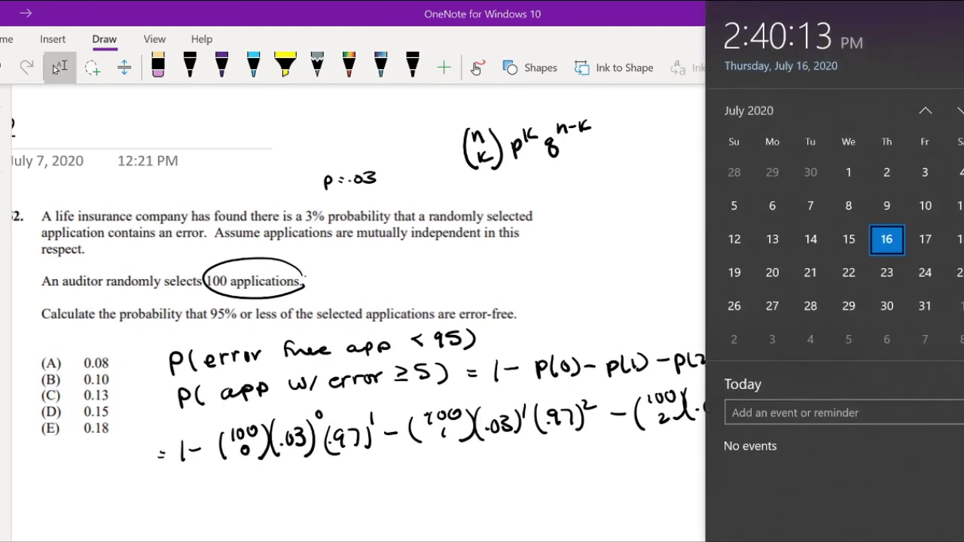
left_click(190, 68)
scroll(482, 302, "down", 1)
mouse_move(755, 379)
left_mouse_down()
mouse_move(751, 407)
mouse_move(764, 389)
mouse_move(790, 390)
left_mouse_up()
left_click_drag(798, 366, 798, 392)
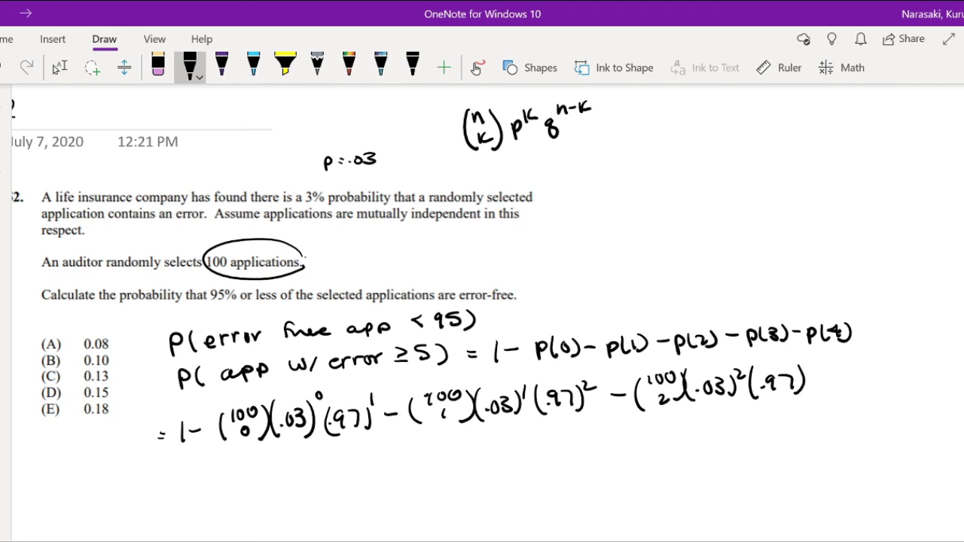
Step: Correct the (.97) exponents to 100, 99 and 98 on the three terms
left_click_drag(588, 382, 595, 390)
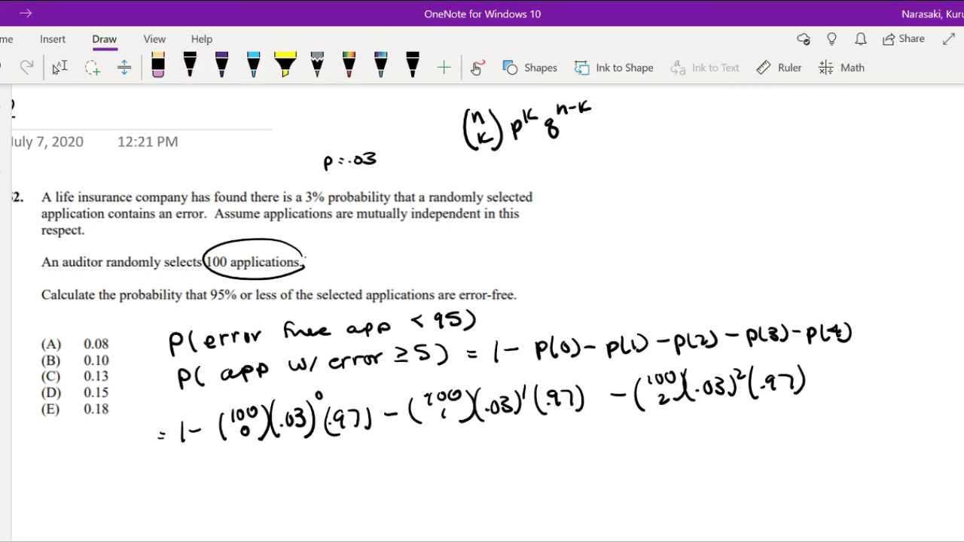
left_click_drag(379, 390, 387, 391)
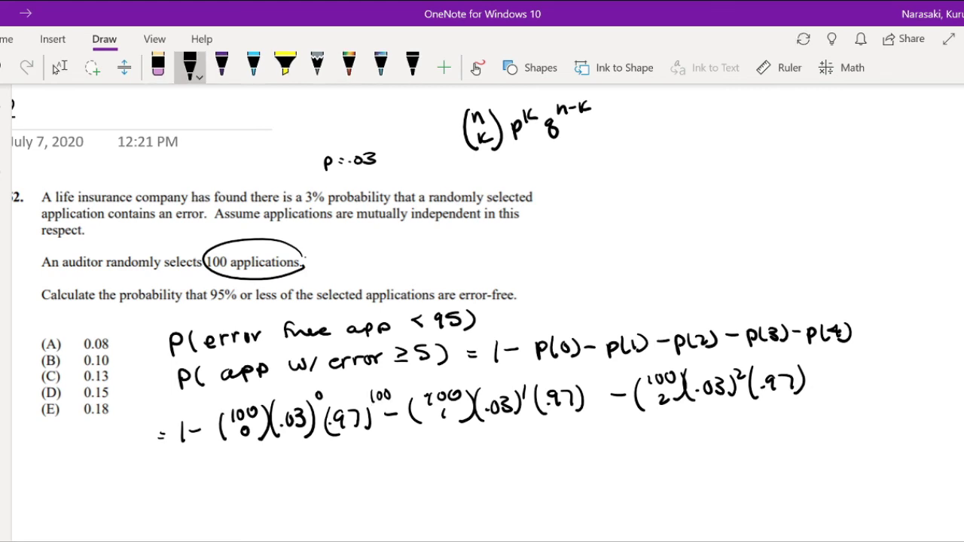
left_click_drag(588, 373, 594, 386)
mouse_move(810, 354)
left_mouse_down()
mouse_move(804, 369)
mouse_move(818, 366)
left_mouse_up()
Step: Write the fourth term (100 3)(.03)^3(.97)^97 followed by a minus sign on a new line
mouse_move(203, 482)
left_mouse_down()
mouse_move(228, 482)
mouse_move(233, 501)
left_mouse_up()
left_click_drag(242, 459, 242, 472)
left_click_drag(251, 461, 262, 462)
left_click_drag(250, 479, 250, 492)
mouse_move(267, 461)
left_mouse_down()
mouse_move(268, 491)
mouse_move(294, 477)
left_mouse_up()
mouse_move(306, 464)
left_mouse_down()
mouse_move(301, 478)
mouse_move(316, 465)
mouse_move(317, 480)
left_mouse_up()
mouse_move(326, 458)
left_mouse_down()
mouse_move(325, 485)
mouse_move(335, 455)
mouse_move(331, 464)
left_mouse_up()
mouse_move(353, 450)
left_mouse_down()
mouse_move(348, 482)
mouse_move(360, 473)
left_mouse_up()
left_click_drag(372, 458, 385, 478)
left_click_drag(395, 441, 390, 455)
left_click_drag(400, 439, 446, 473)
Step: Write the last term (100 4)(.03)^4(.97)^96
mouse_move(456, 443)
left_mouse_down()
mouse_move(458, 456)
mouse_move(467, 445)
left_mouse_up()
left_click_drag(481, 443, 474, 468)
left_click_drag(471, 461, 472, 475)
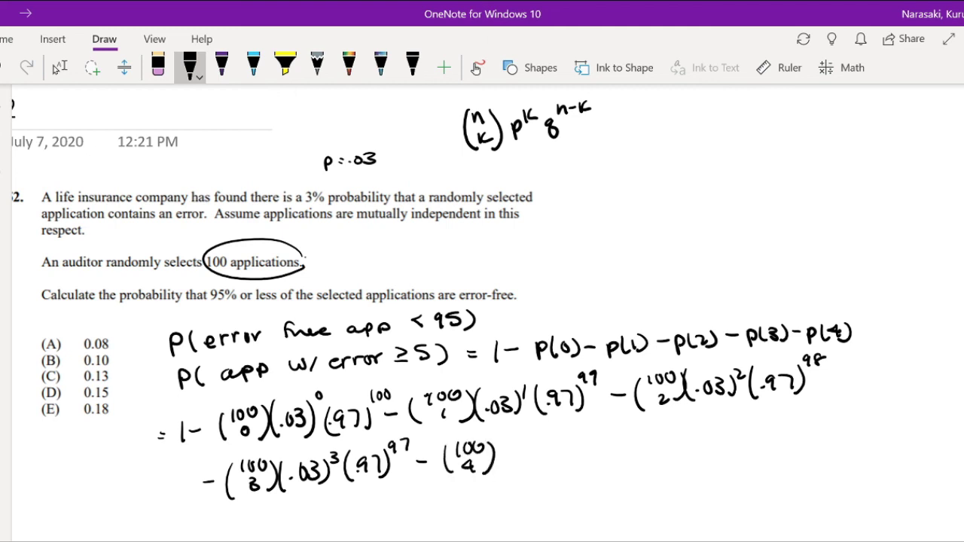
mouse_move(501, 441)
left_mouse_down()
mouse_move(497, 474)
mouse_move(516, 455)
mouse_move(524, 467)
left_mouse_up()
left_click(508, 465)
left_click_drag(534, 444, 536, 475)
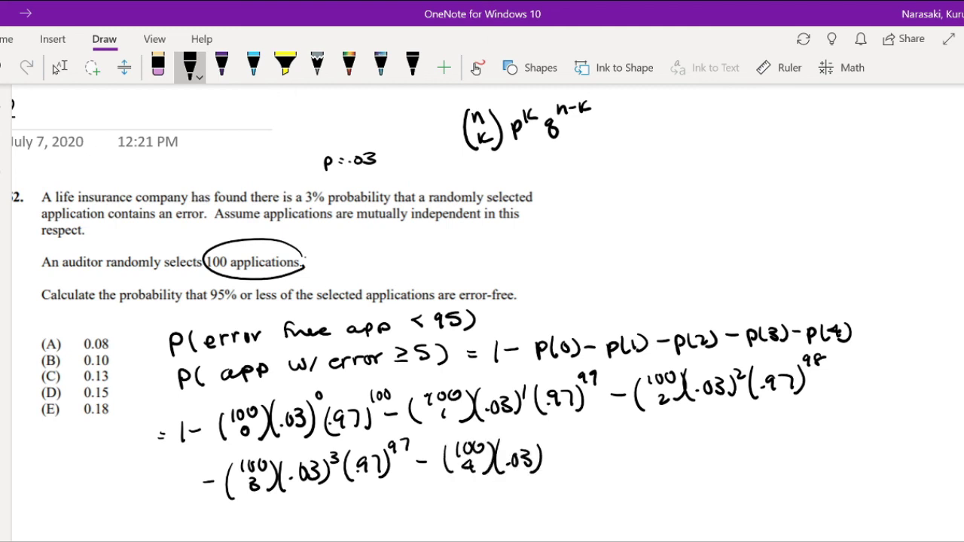
mouse_move(543, 431)
left_mouse_down()
mouse_move(563, 470)
mouse_move(595, 462)
left_mouse_up()
left_click(574, 458)
left_click_drag(603, 440, 606, 467)
left_click_drag(616, 431, 615, 443)
left_click_drag(626, 430, 622, 441)
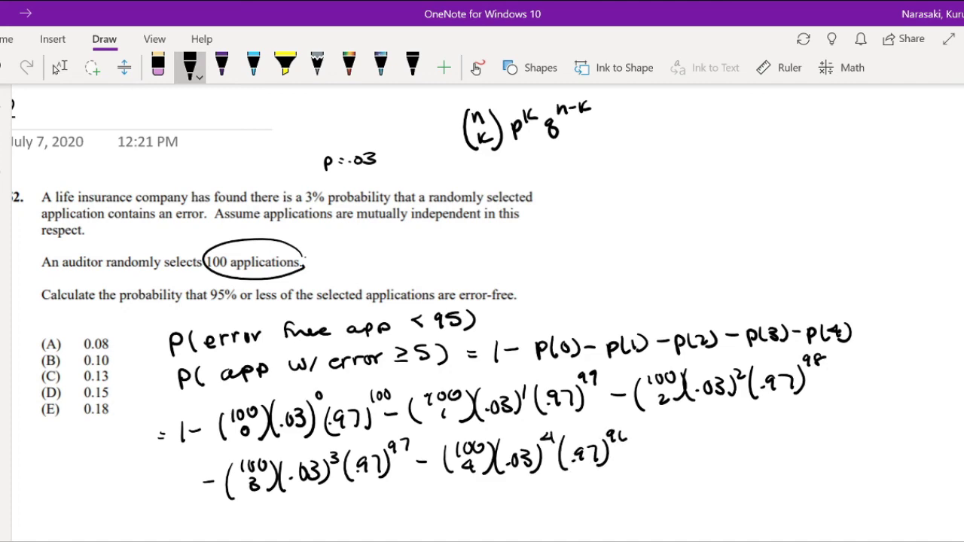
Step: Write the result ≈ .1821 and circle answer E
scroll(482, 339, "left", 2)
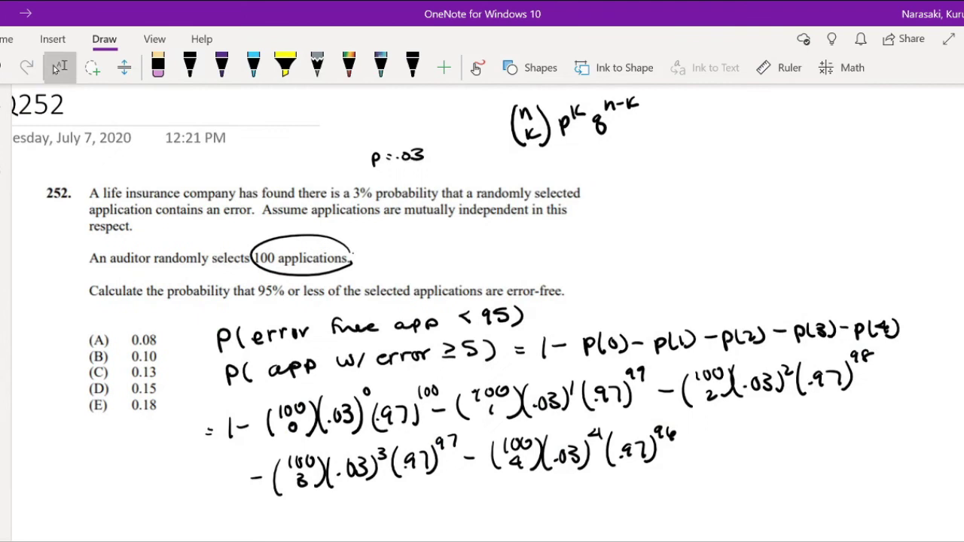
left_click_drag(458, 507, 478, 503)
left_click_drag(461, 518, 507, 515)
left_click_drag(519, 497, 518, 512)
left_click_drag(526, 498, 541, 509)
mouse_move(547, 497)
left_mouse_down()
mouse_move(548, 514)
mouse_move(587, 509)
left_mouse_up()
left_click_drag(587, 494, 600, 494)
left_click_drag(588, 502, 601, 509)
left_click_drag(602, 482, 605, 483)
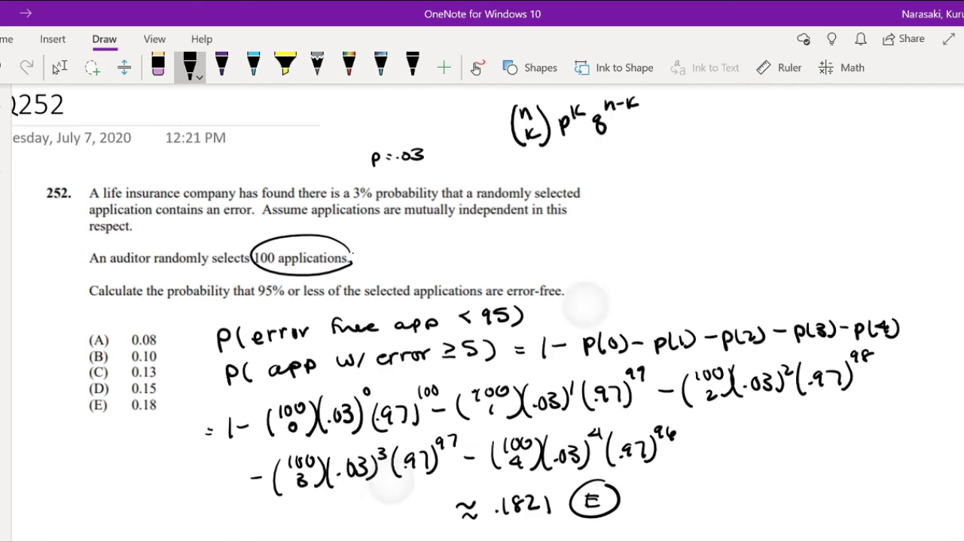
scroll(482, 301, "down", 3)
left_click(59, 67)
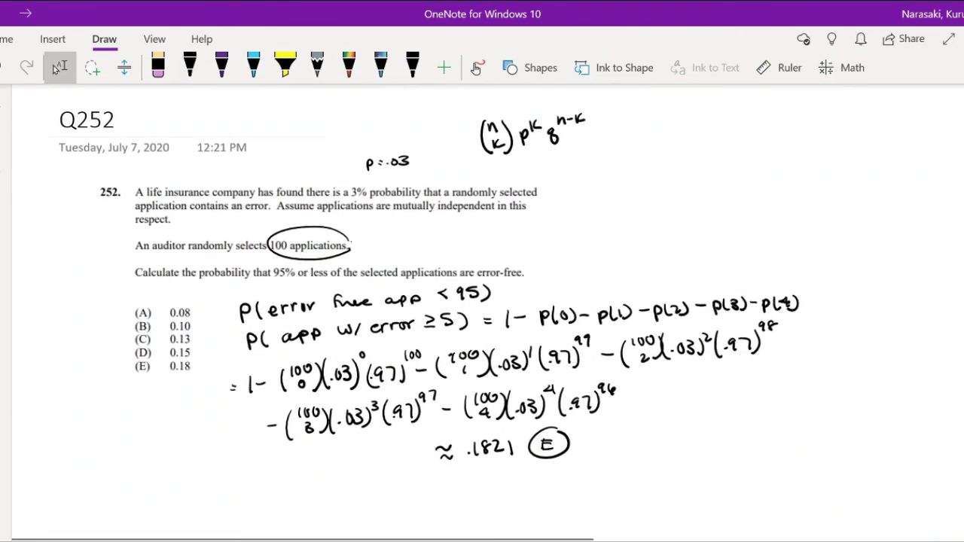